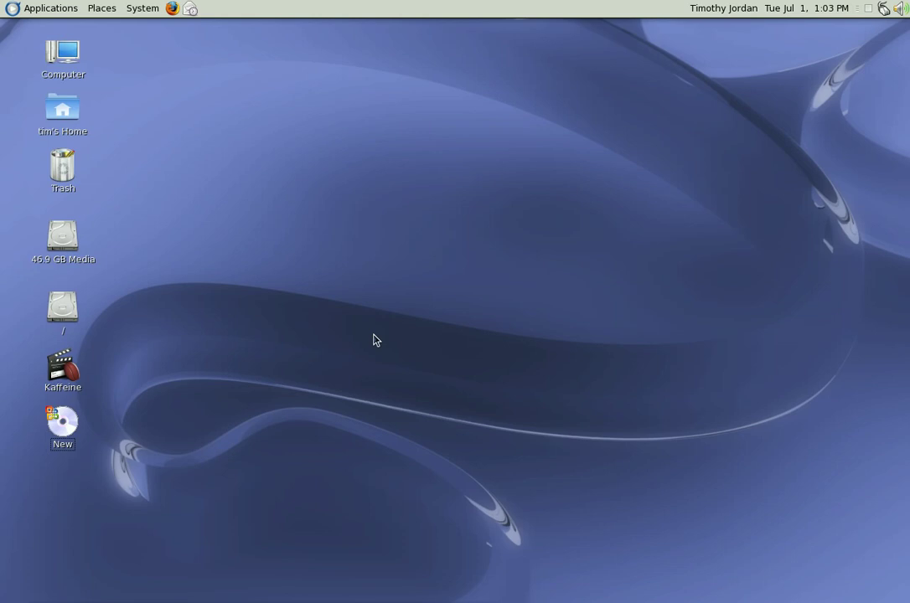
- Bring up the Applications > System Tools submenu to reach System Monitor
{"action": "left_click", "coordinate": [52, 12]}
{"action": "mouse_move", "coordinate": [73, 217]}
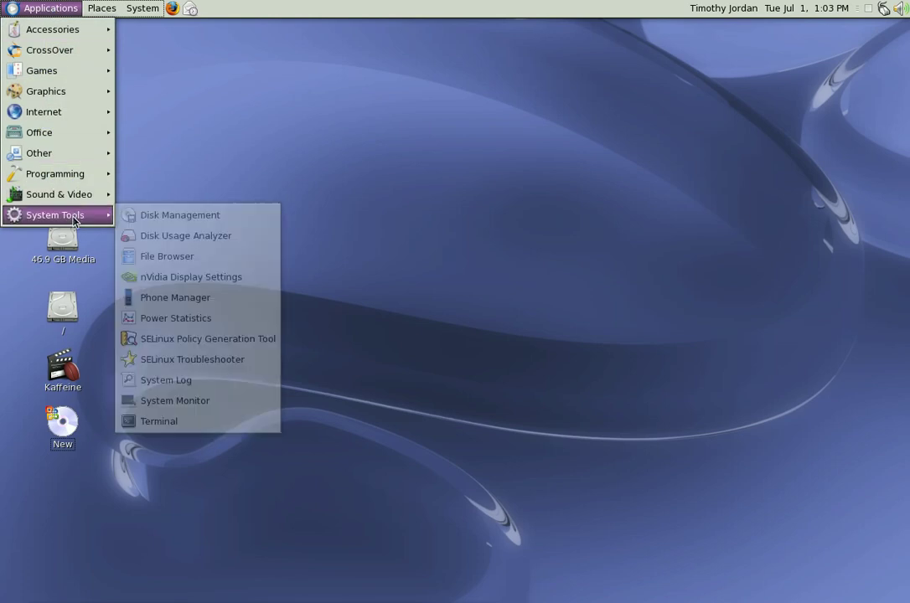
- Launch System Monitor and move its window to the upper left to read the System tab
{"action": "left_click", "coordinate": [197, 403]}
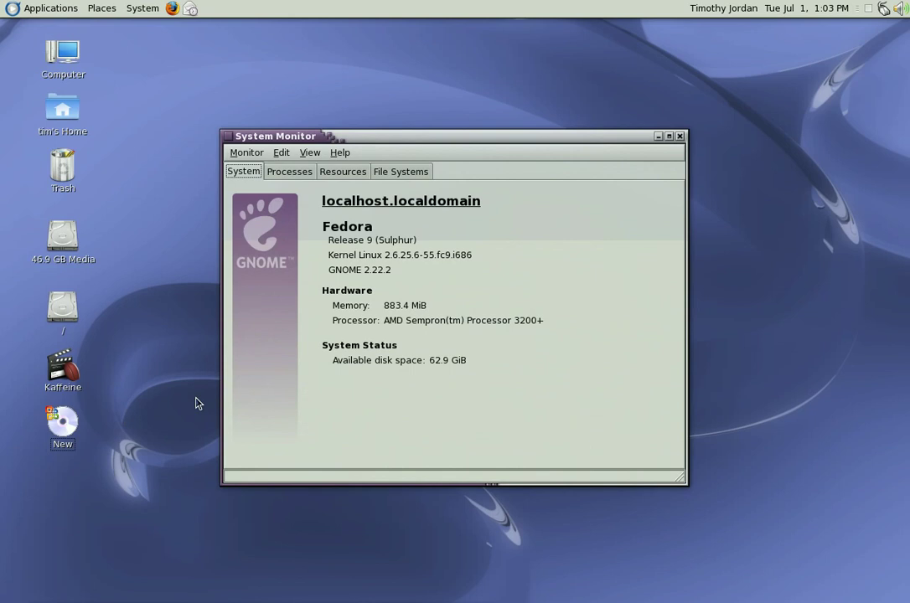
{"action": "left_click_drag", "start_coordinate": [446, 138], "coordinate": [367, 94]}
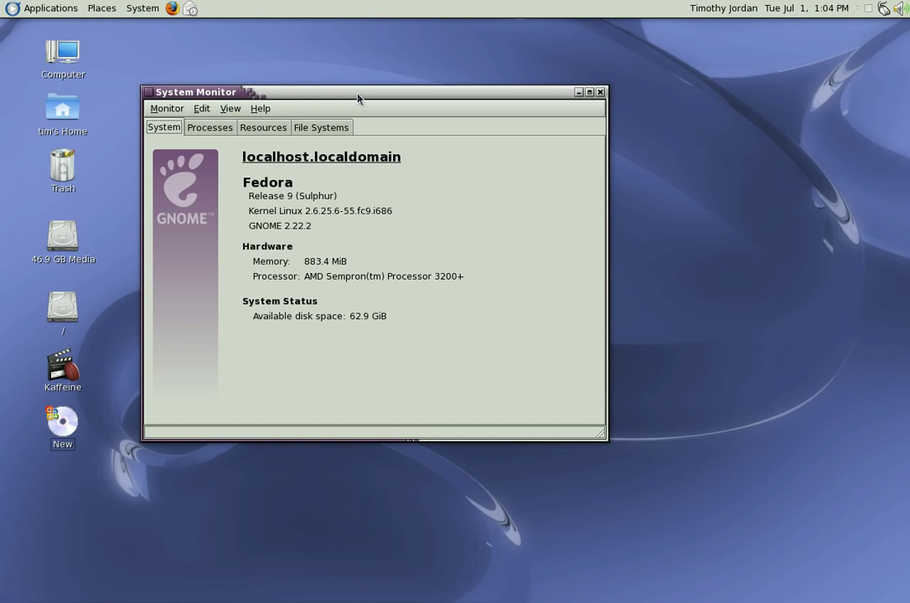
- Close System Monitor and show the CrossOver submenu under Applications
{"action": "left_click", "coordinate": [600, 93]}
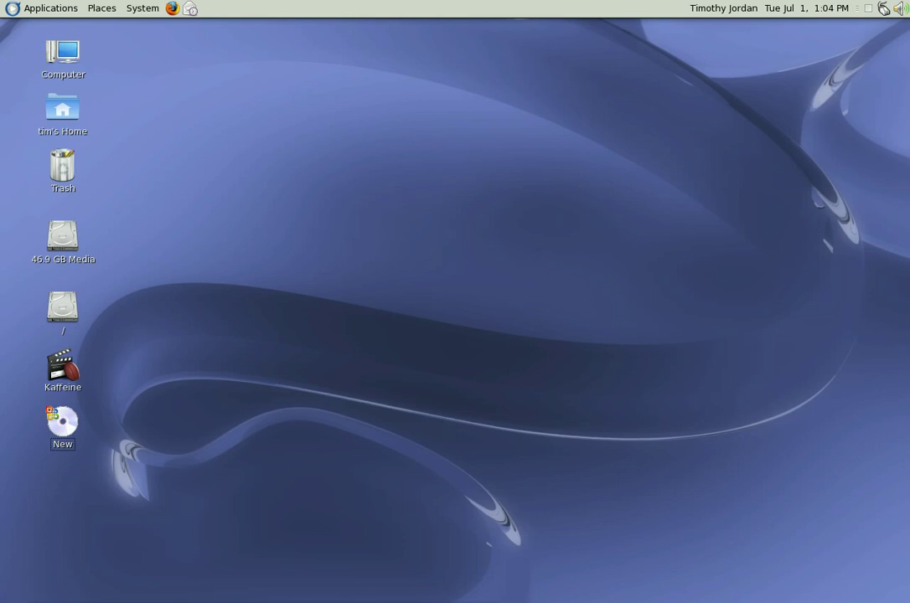
{"action": "left_click", "coordinate": [60, 12]}
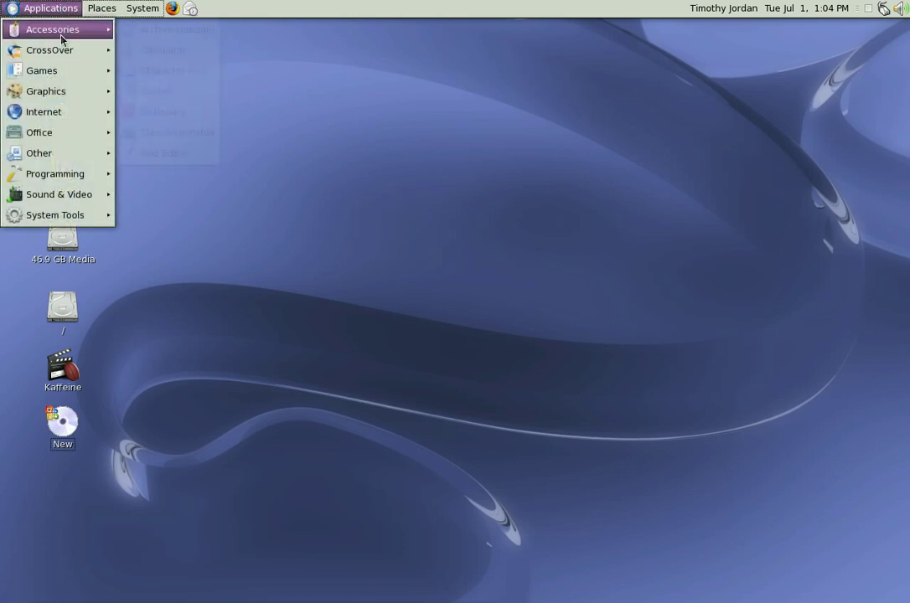
{"action": "mouse_move", "coordinate": [65, 52]}
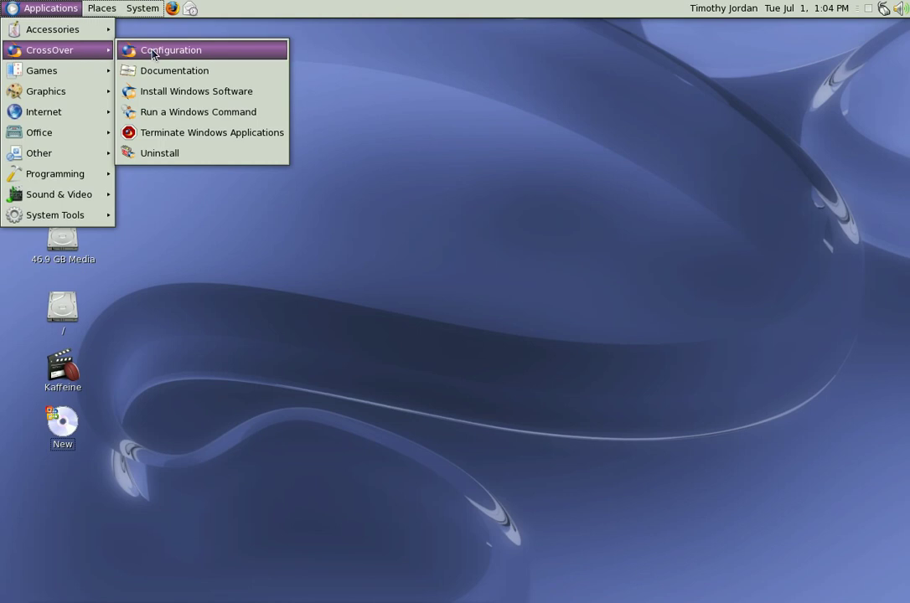
- Start Install Windows Software, reposition the splash and wizard windows, and scroll to Microsoft Office 2003
{"action": "left_click", "coordinate": [186, 99]}
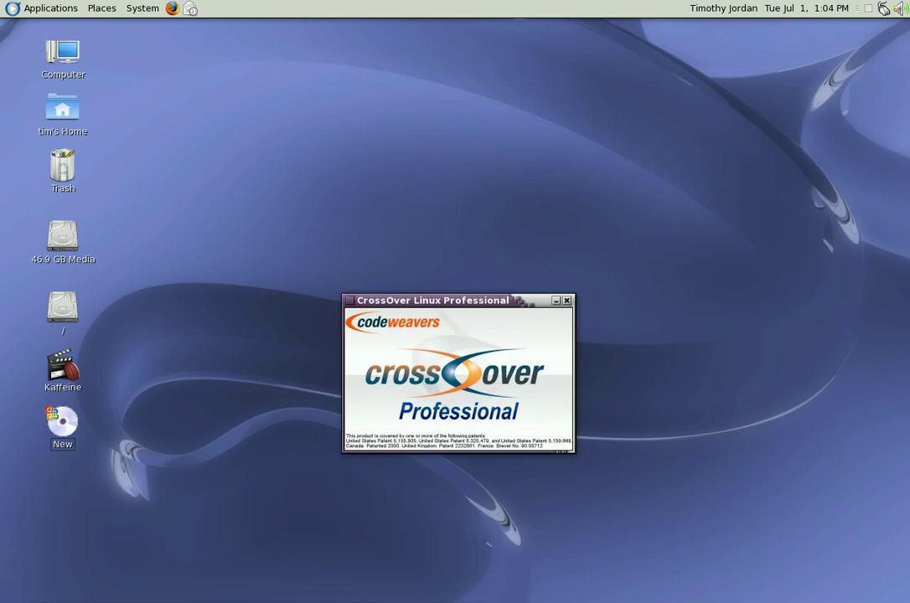
{"action": "left_click_drag", "start_coordinate": [471, 305], "coordinate": [341, 104]}
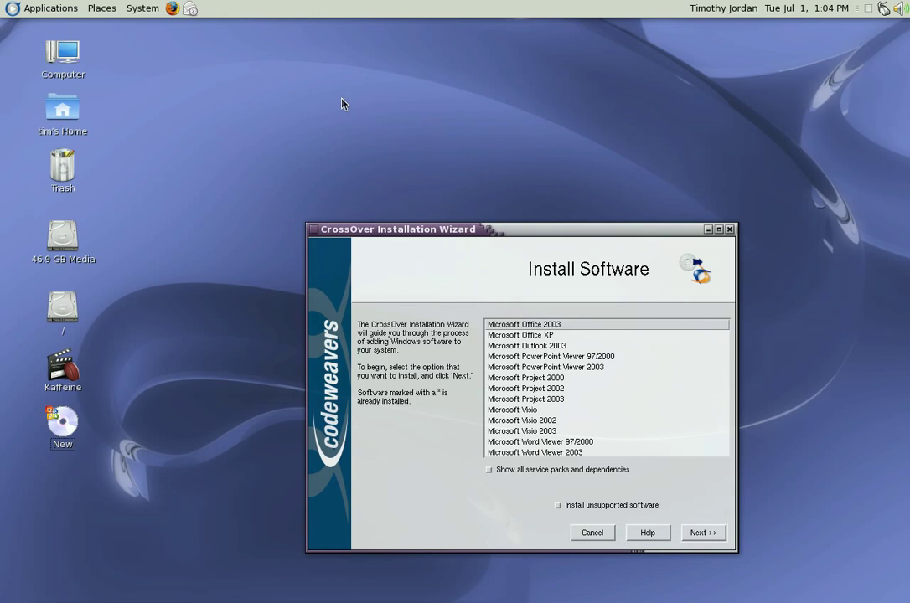
{"action": "left_click_drag", "start_coordinate": [506, 235], "coordinate": [343, 99]}
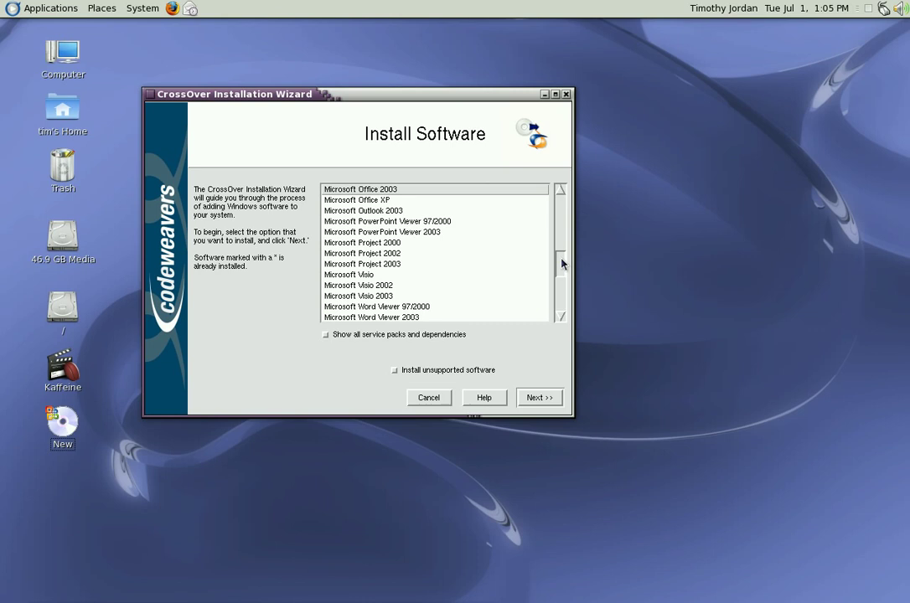
{"action": "scroll", "coordinate": [562, 252], "scroll_direction": "up", "scroll_amount": 2}
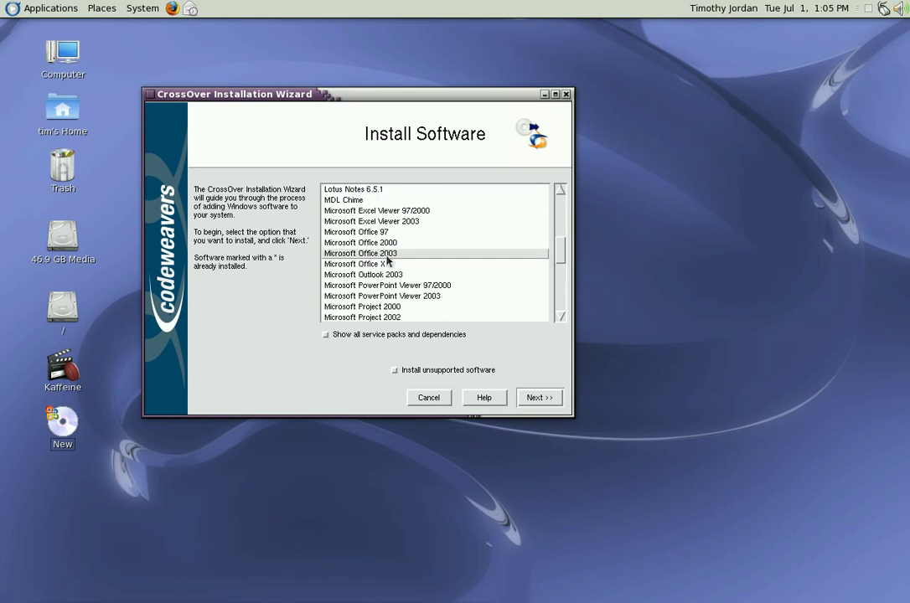
- Continue with Microsoft Office 2003 past the support notes, installing from CD-ROM /media/New
{"action": "left_click", "coordinate": [540, 398]}
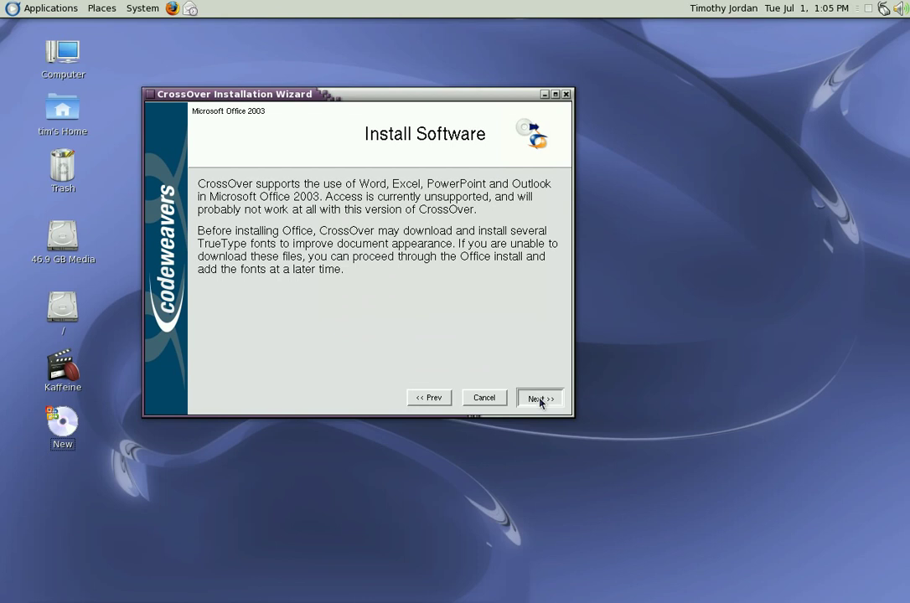
{"action": "left_click", "coordinate": [539, 398]}
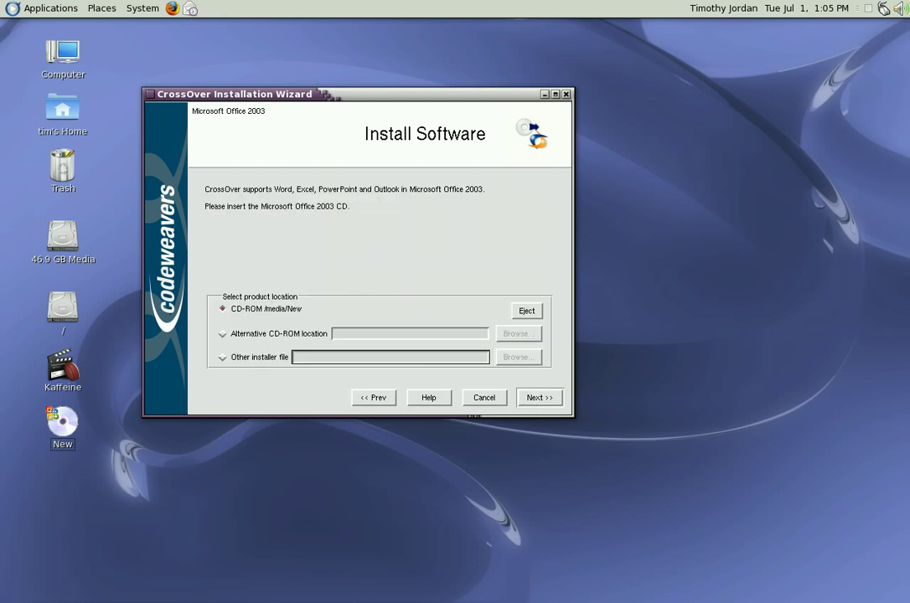
{"action": "left_click", "coordinate": [547, 398]}
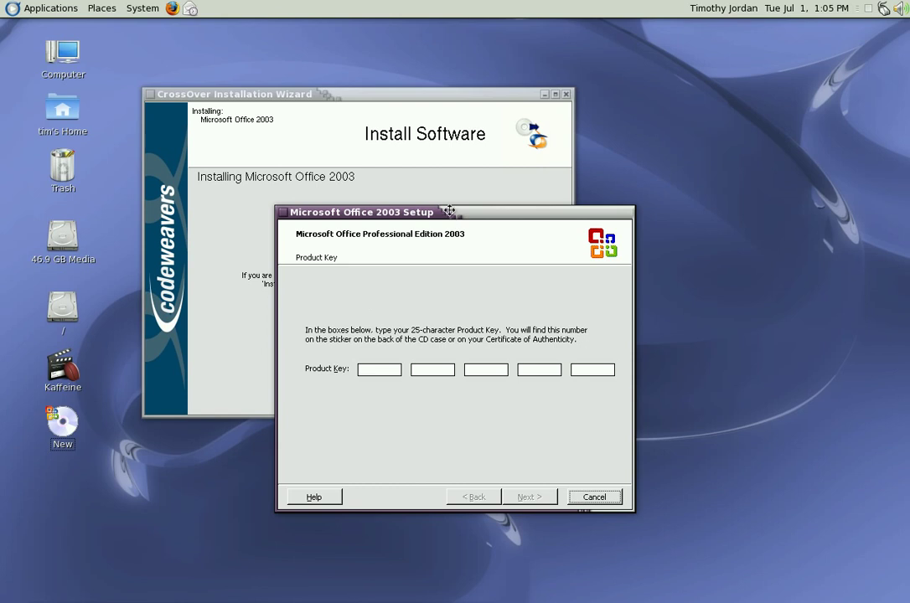
- Move the Office 2003 Setup window down and to the right
{"action": "left_click_drag", "start_coordinate": [447, 211], "coordinate": [464, 487]}
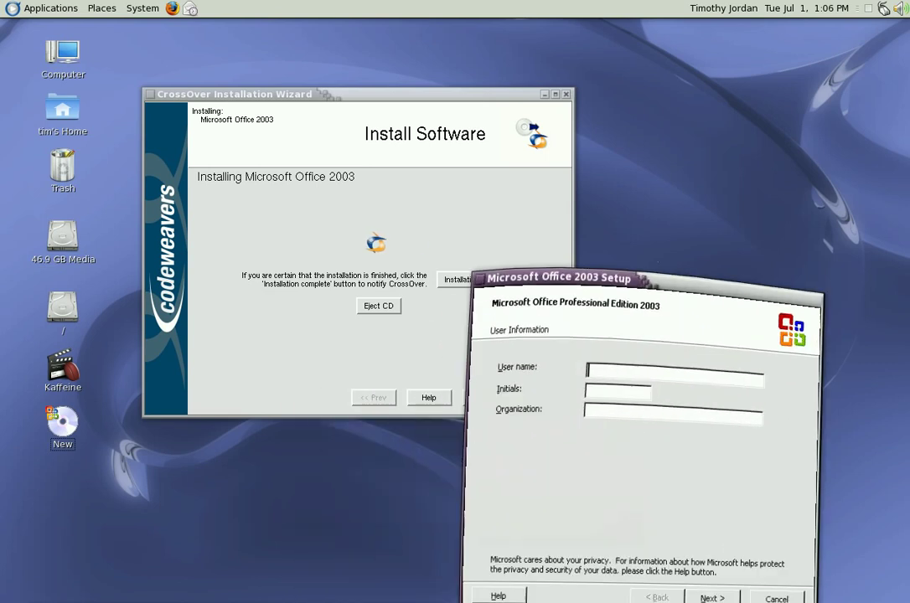
- Enter the user name, accept the license terms, and keep the Typical install
{"action": "type", "text": "tim"}
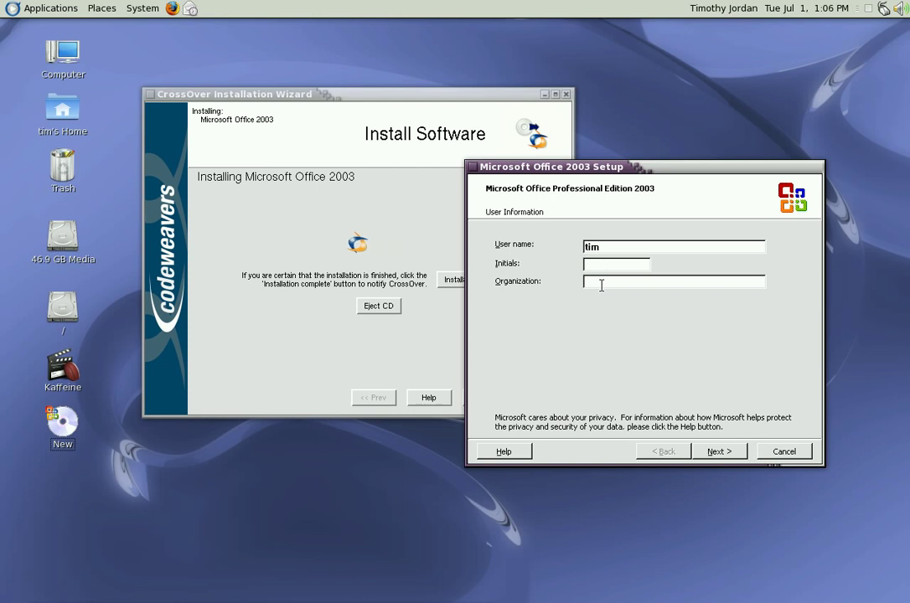
{"action": "type", "text": "test"}
{"action": "left_click", "coordinate": [718, 452]}
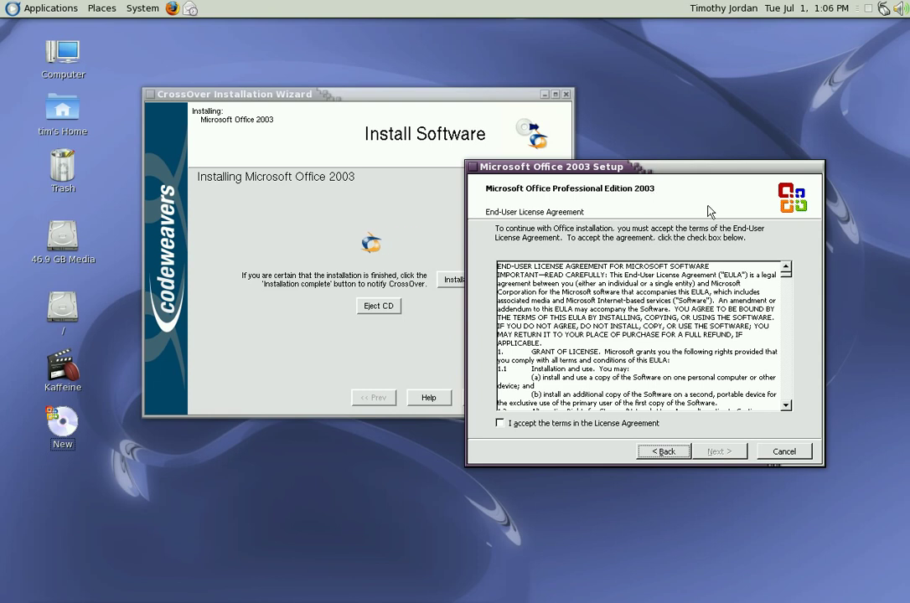
{"action": "left_click", "coordinate": [500, 424]}
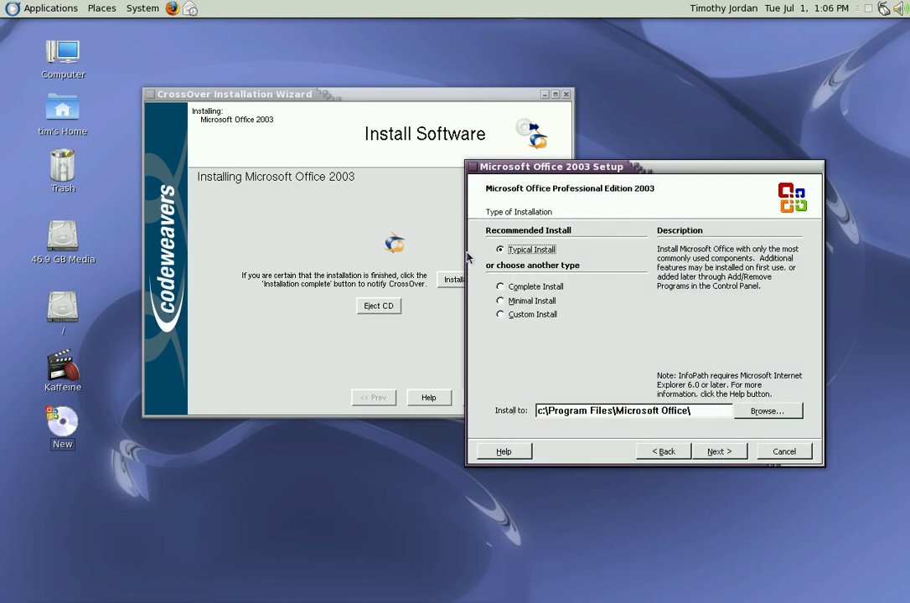
{"action": "left_click", "coordinate": [719, 451]}
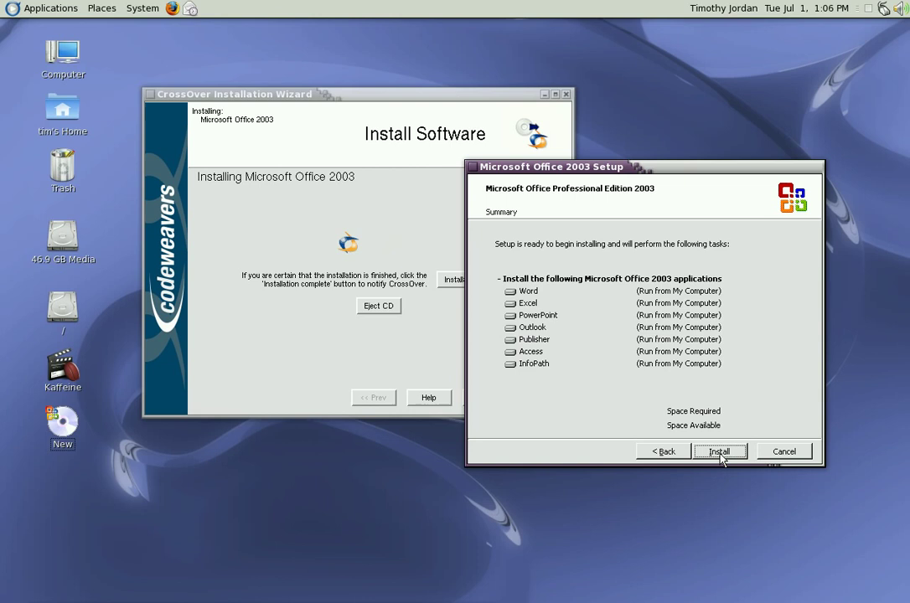
- Start installing Office 2003 from the Summary page
{"action": "left_click", "coordinate": [719, 454]}
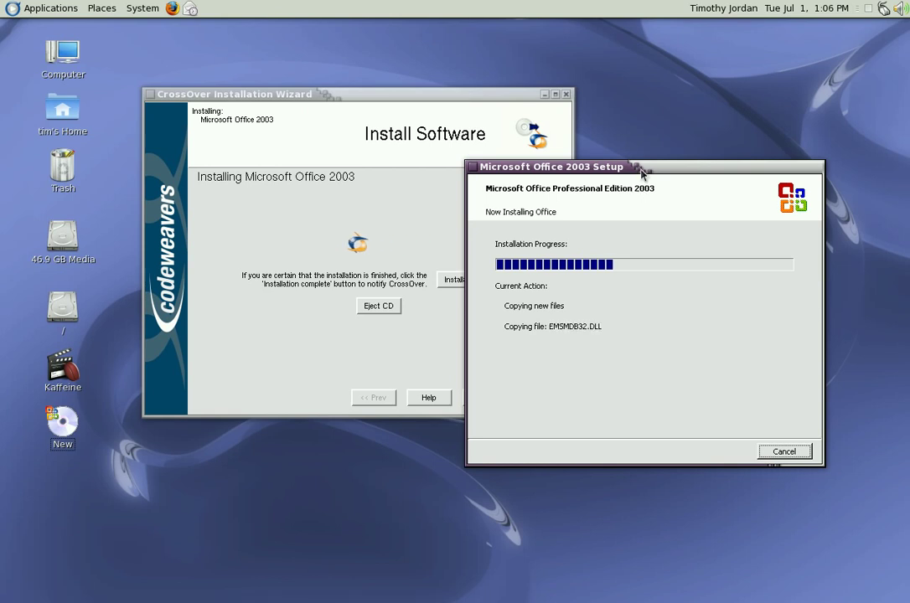
{"action": "left_click", "coordinate": [30, 11]}
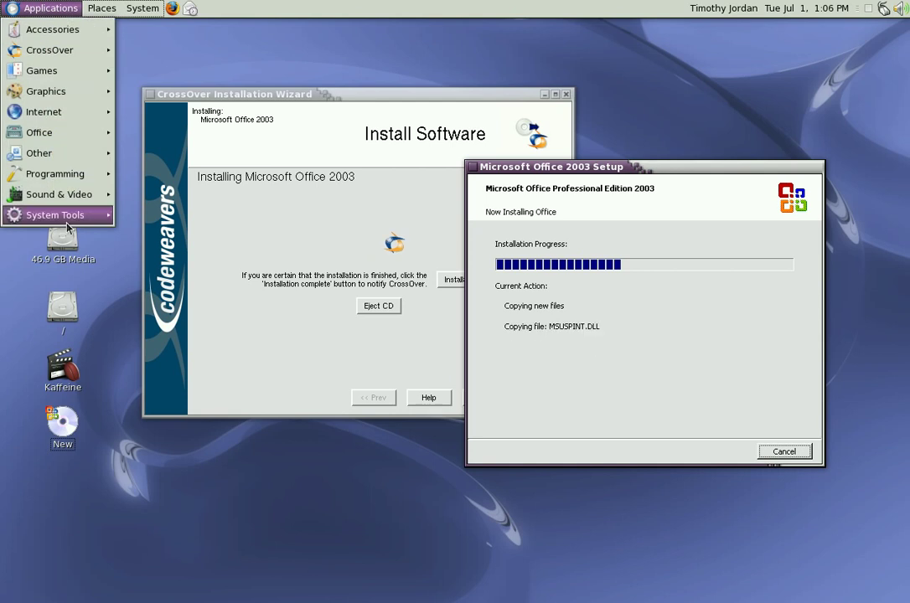
{"action": "mouse_move", "coordinate": [67, 225]}
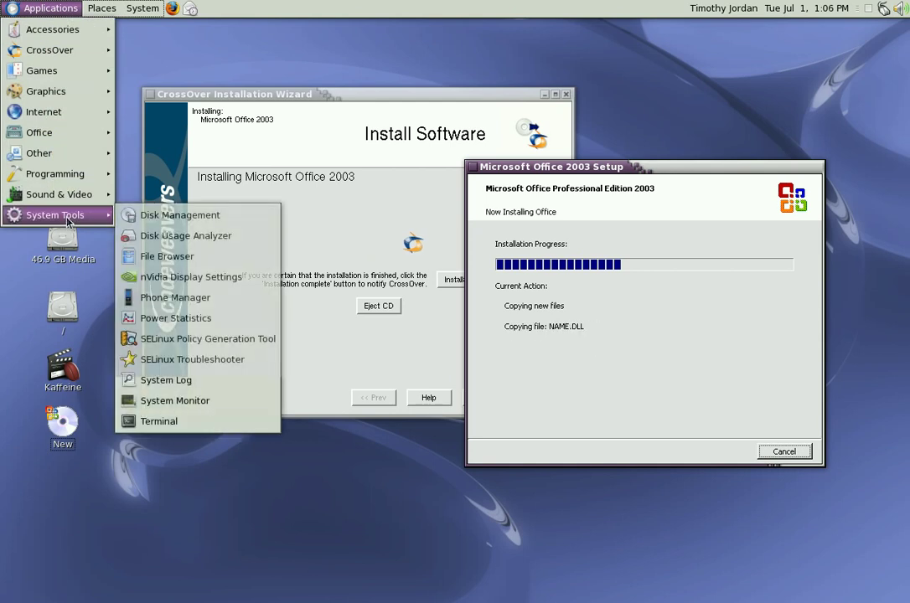
{"action": "left_click", "coordinate": [183, 404]}
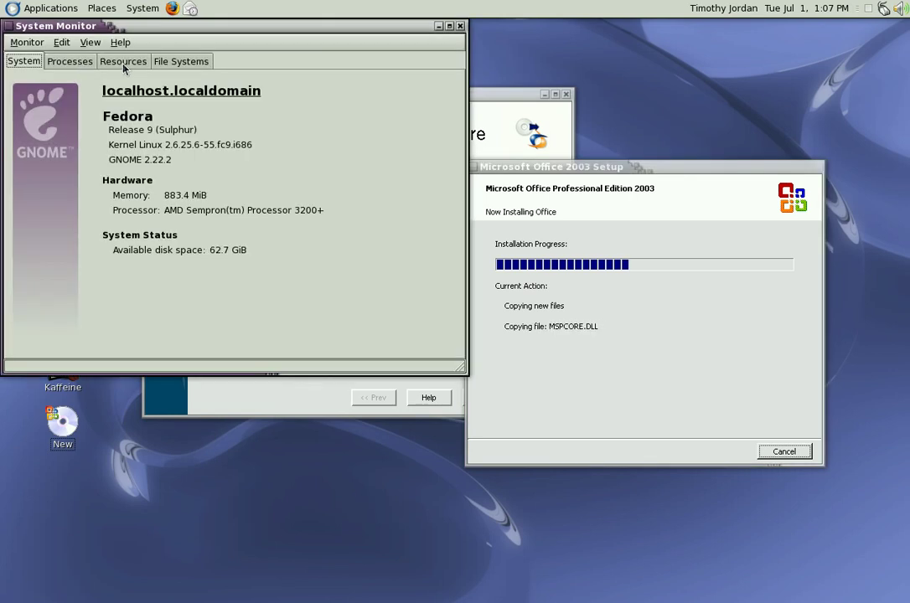
{"action": "left_click", "coordinate": [123, 61]}
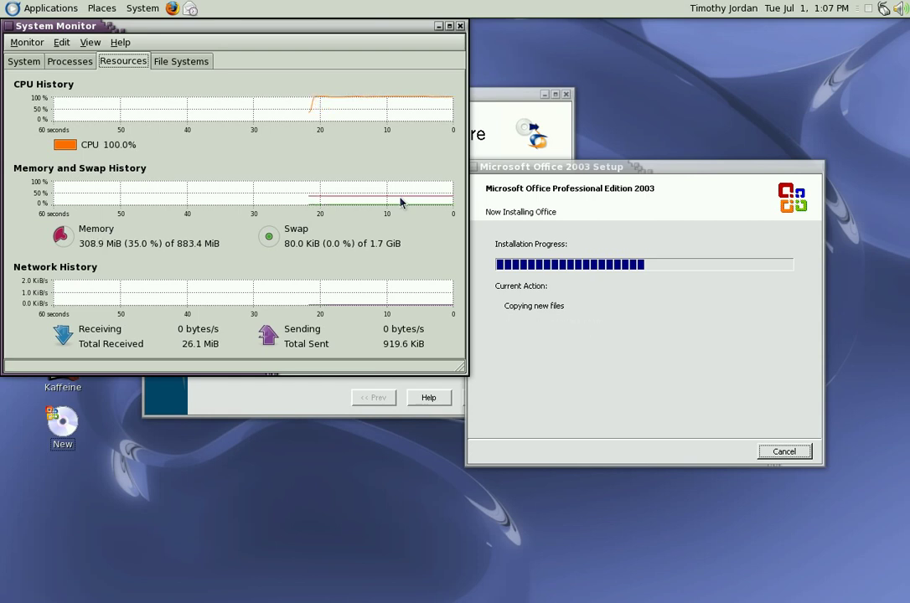
{"action": "left_click", "coordinate": [460, 27]}
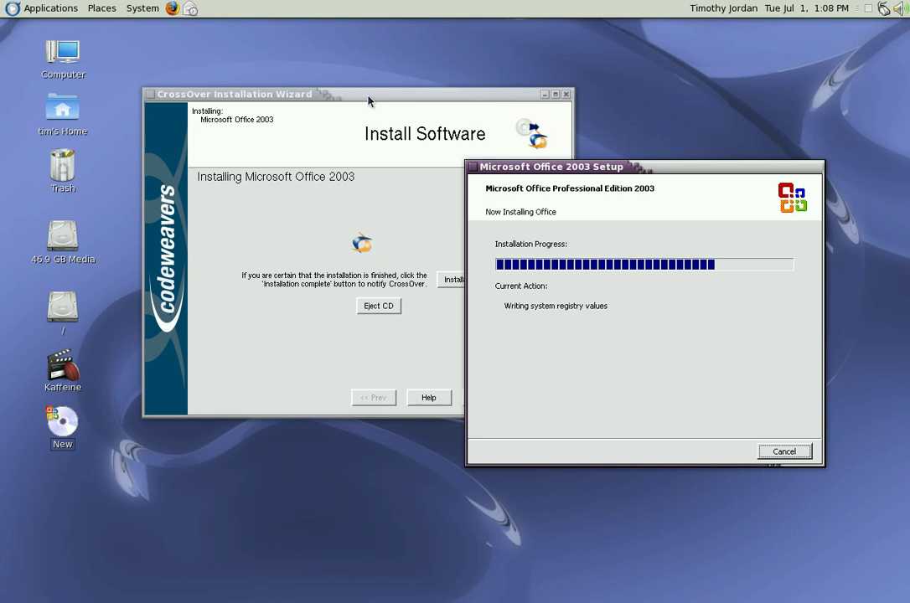
- Move the CrossOver wizard to the upper left and nudge the Office Setup window up
{"action": "left_click_drag", "start_coordinate": [369, 98], "coordinate": [253, 42]}
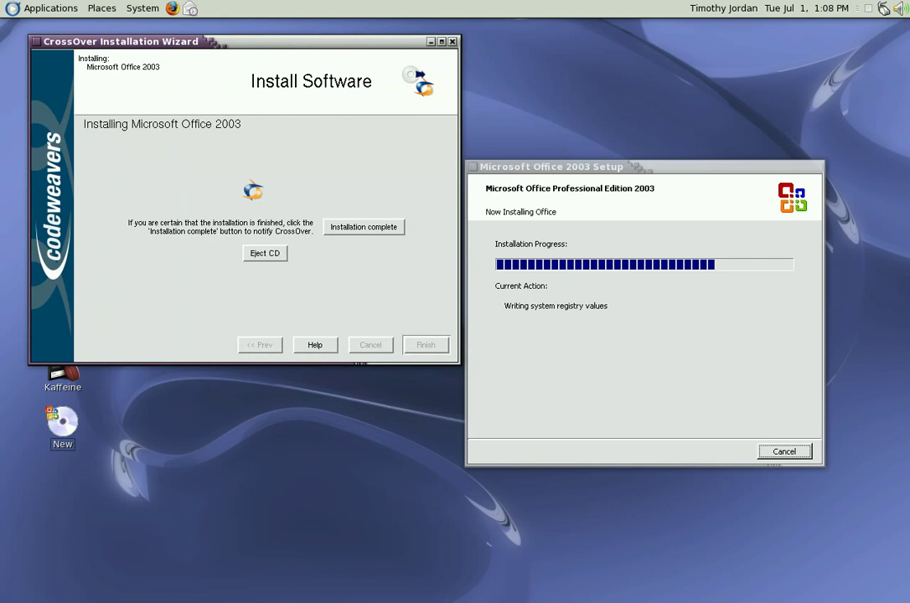
{"action": "left_click_drag", "start_coordinate": [605, 156], "coordinate": [616, 78]}
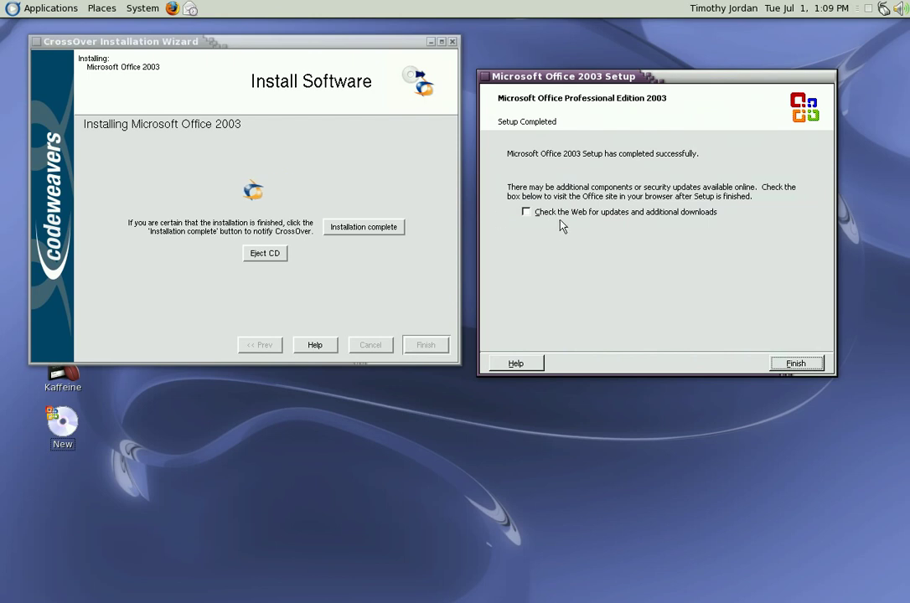
- Finish Office 2003 Setup, then finish and close the CrossOver Installation Wizard
{"action": "left_click", "coordinate": [798, 363]}
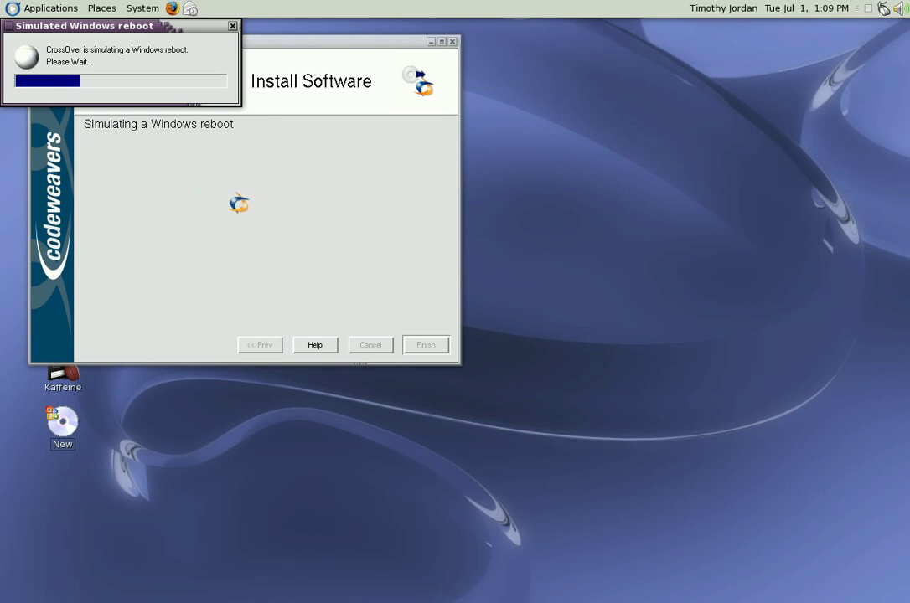
{"action": "right_click", "coordinate": [62, 421]}
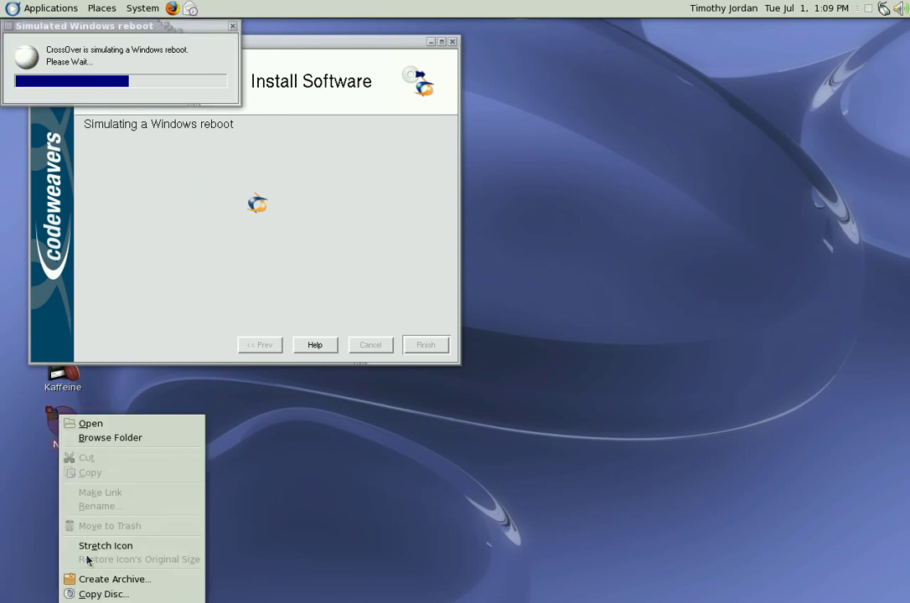
{"action": "key", "text": "Escape"}
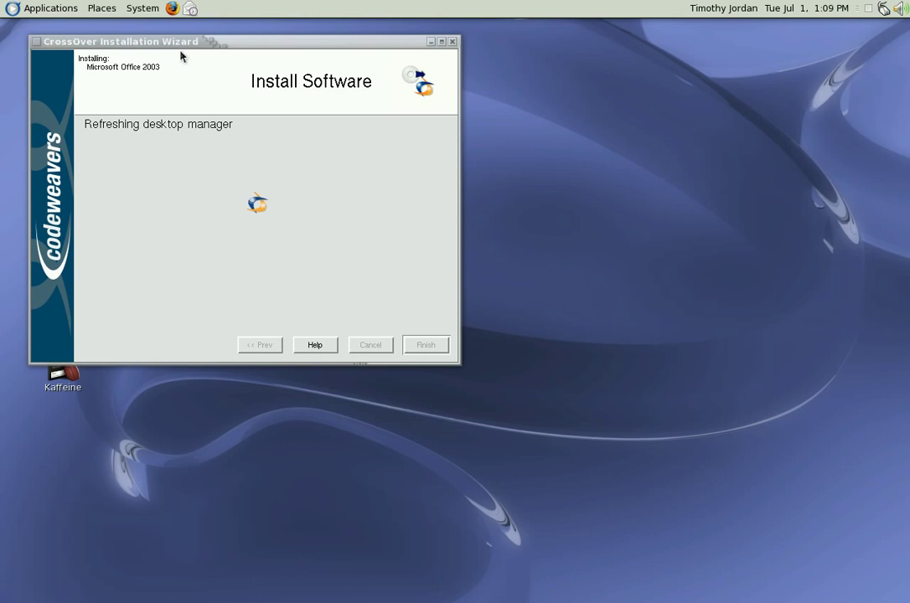
{"action": "left_click_drag", "start_coordinate": [186, 44], "coordinate": [311, 52]}
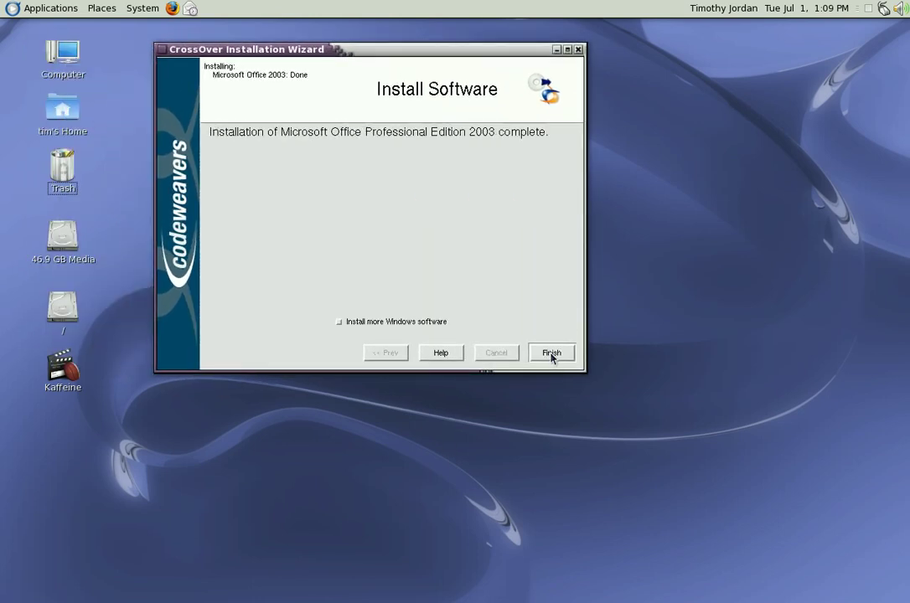
{"action": "left_click", "coordinate": [552, 353]}
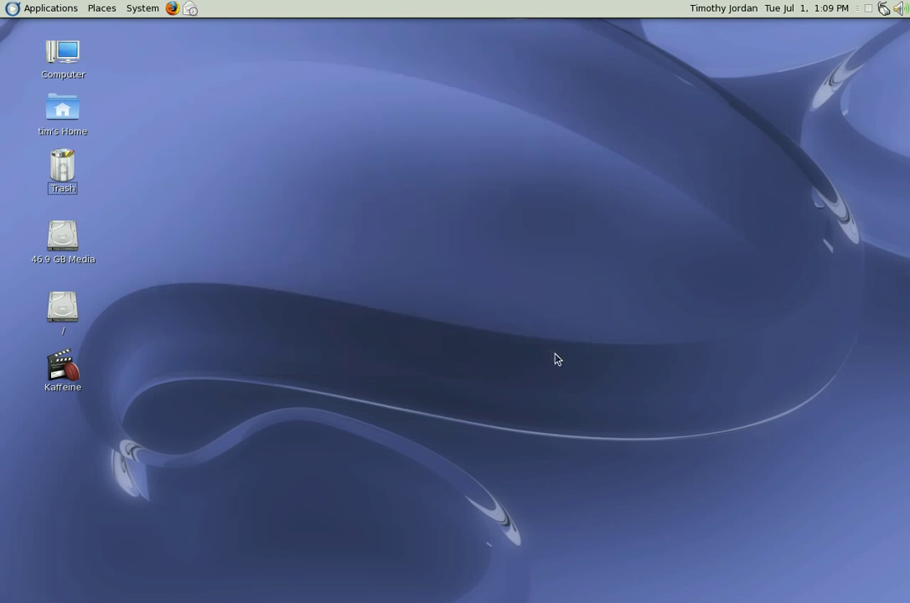
- Show the Microsoft Office 2003 programs under Applications > Windows Applications > Programs > Microsoft Office
{"action": "left_click", "coordinate": [33, 10]}
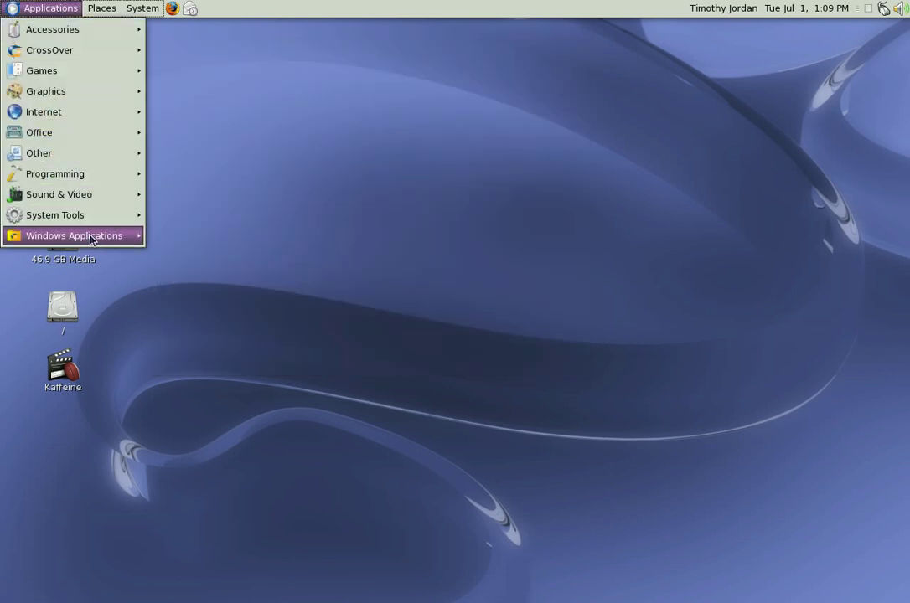
{"action": "mouse_move", "coordinate": [92, 240]}
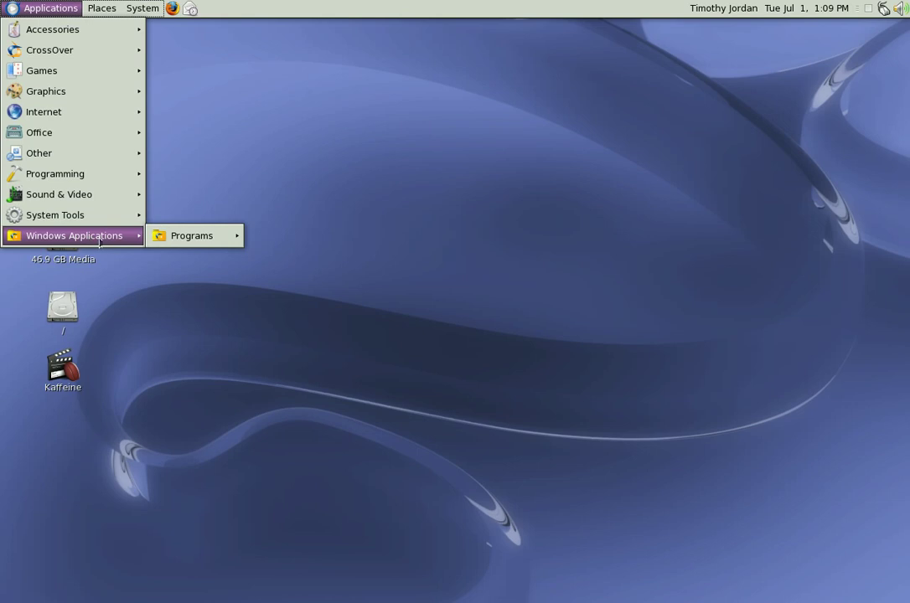
{"action": "mouse_move", "coordinate": [184, 236]}
{"action": "mouse_move", "coordinate": [283, 244]}
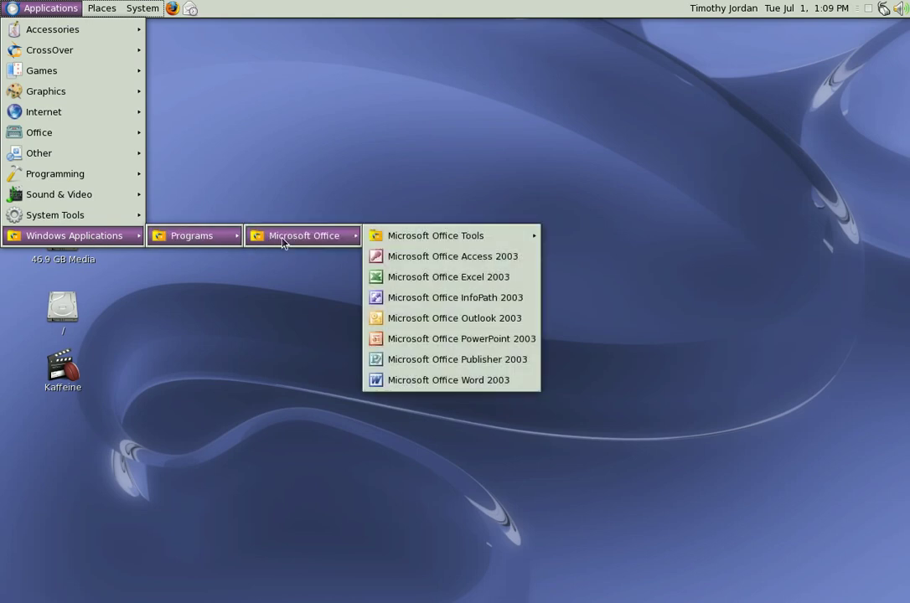
{"action": "mouse_move", "coordinate": [442, 241]}
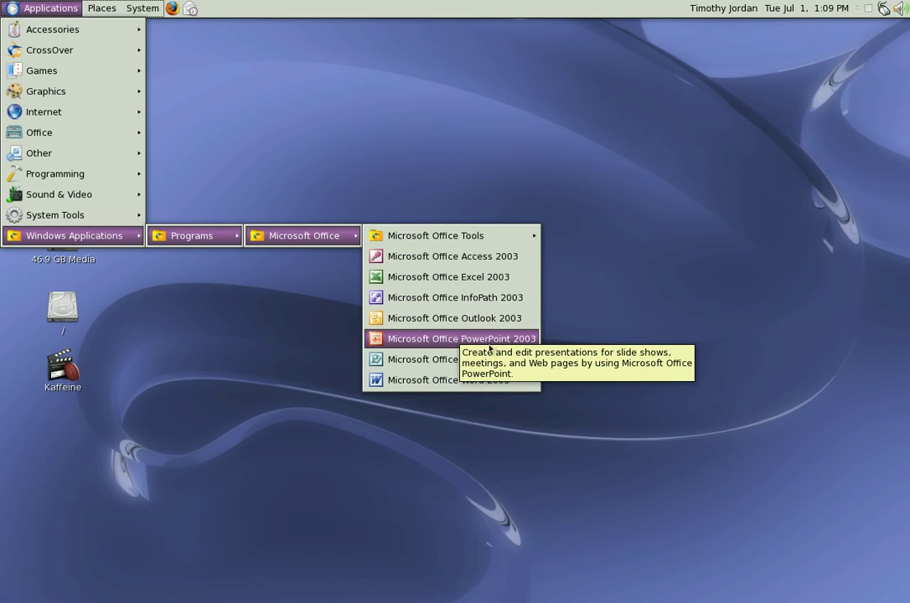
- Launch Word 2003, accept the default user name and initials, then close the blank Document1
{"action": "left_click", "coordinate": [453, 381]}
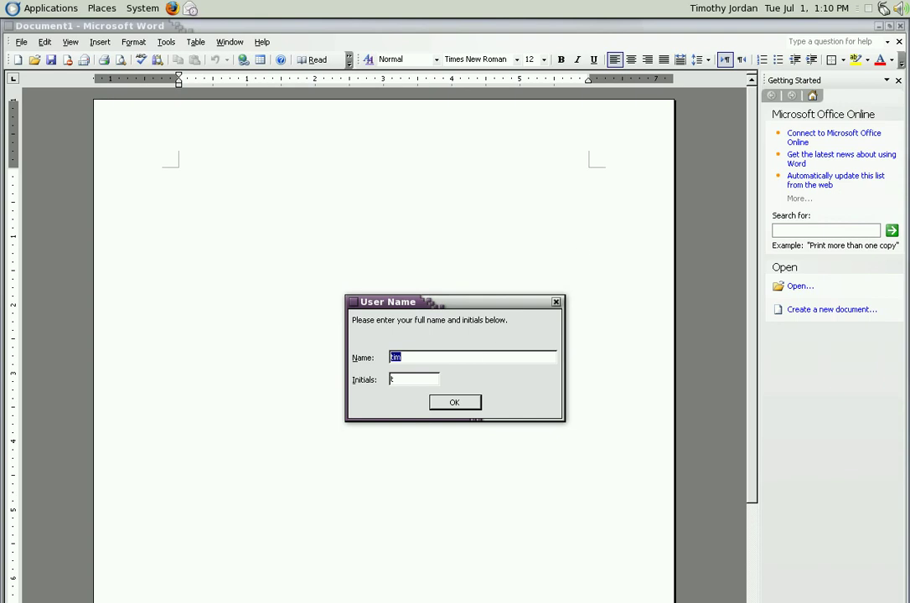
{"action": "left_click", "coordinate": [458, 403]}
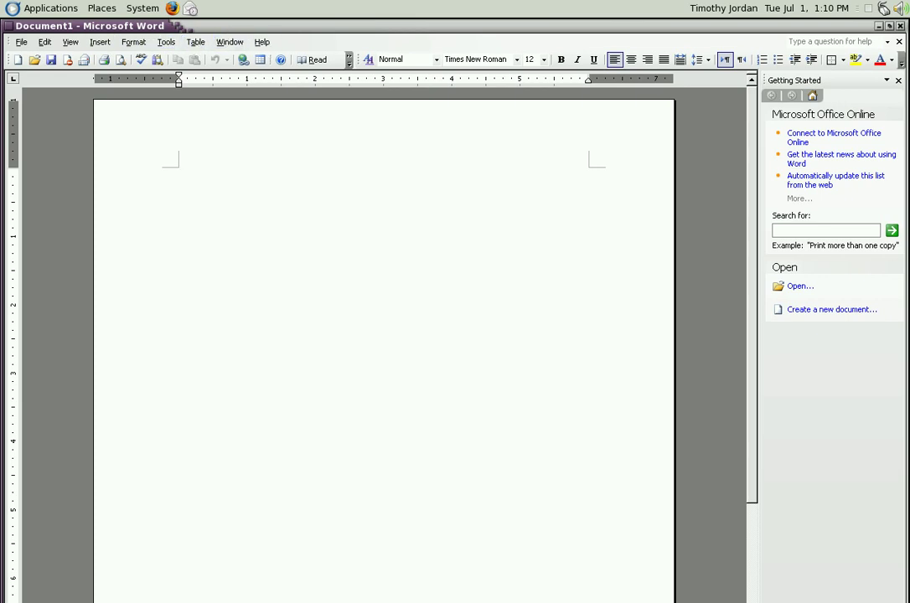
{"action": "left_click", "coordinate": [900, 28]}
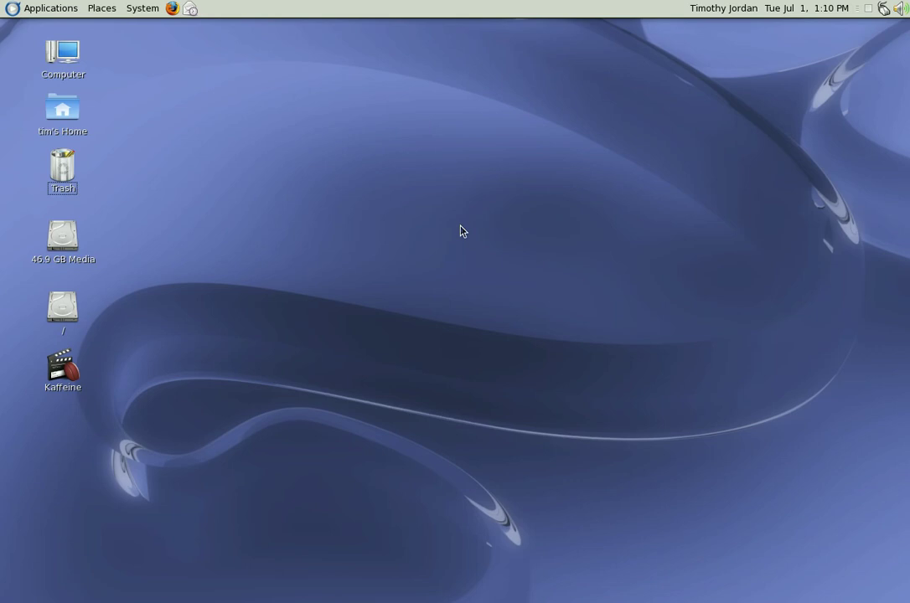